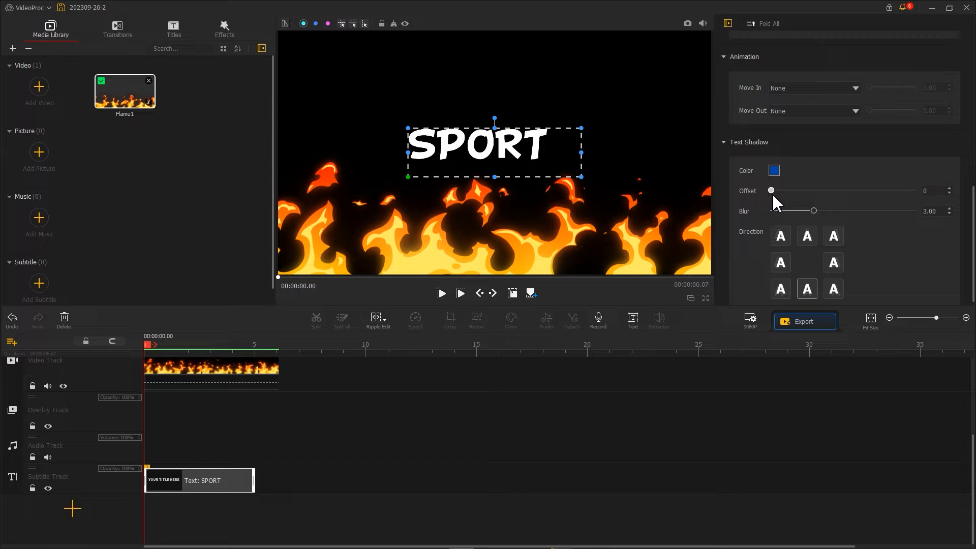
Enlarge the SPORT title to span most of the frame's width and place it over the flames in the preview
left_click_drag(517, 145, 456, 128)
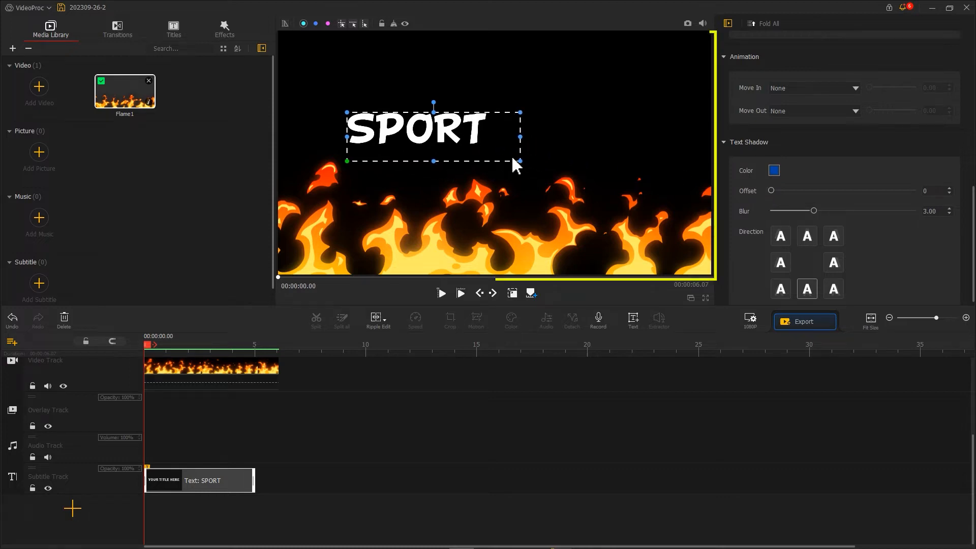
left_click_drag(520, 161, 649, 223)
left_click_drag(596, 176, 605, 275)
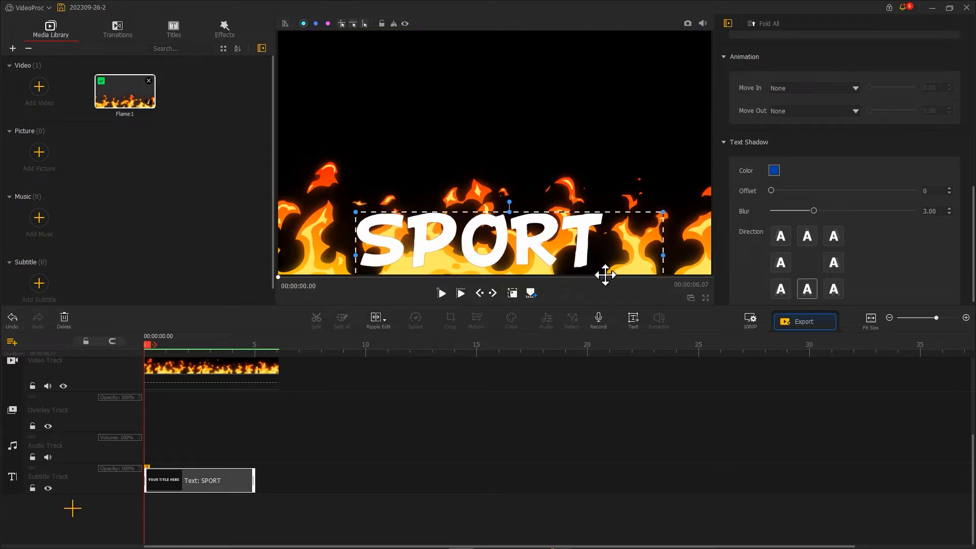
left_click_drag(663, 212, 705, 190)
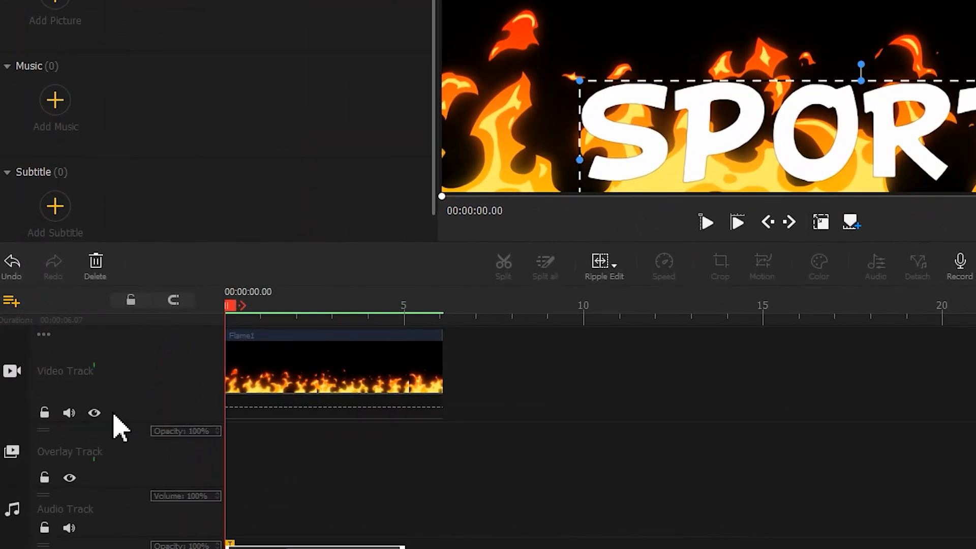
Hide the video track and move the SPORT title up to the middle of the black frame
left_click(63, 386)
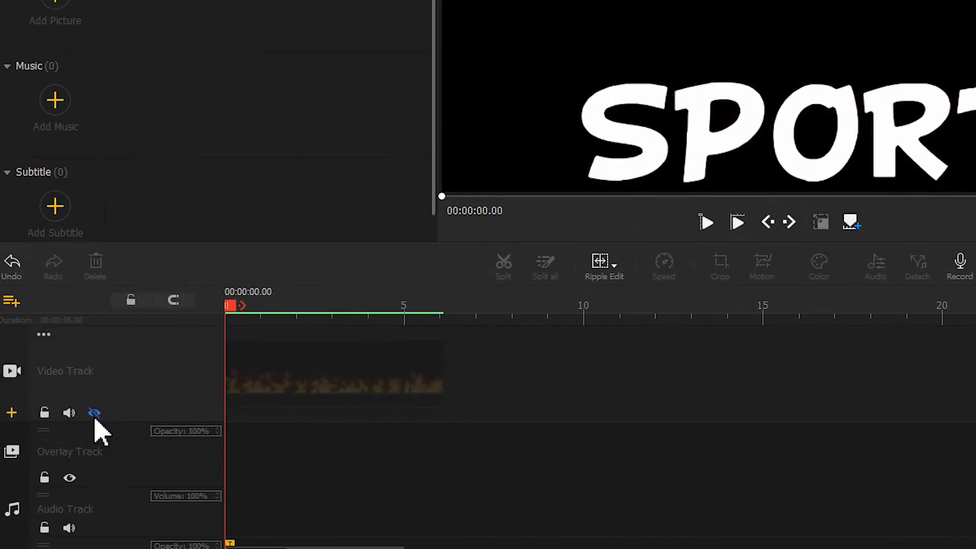
left_click(825, 144)
left_click_drag(848, 132, 847, 103)
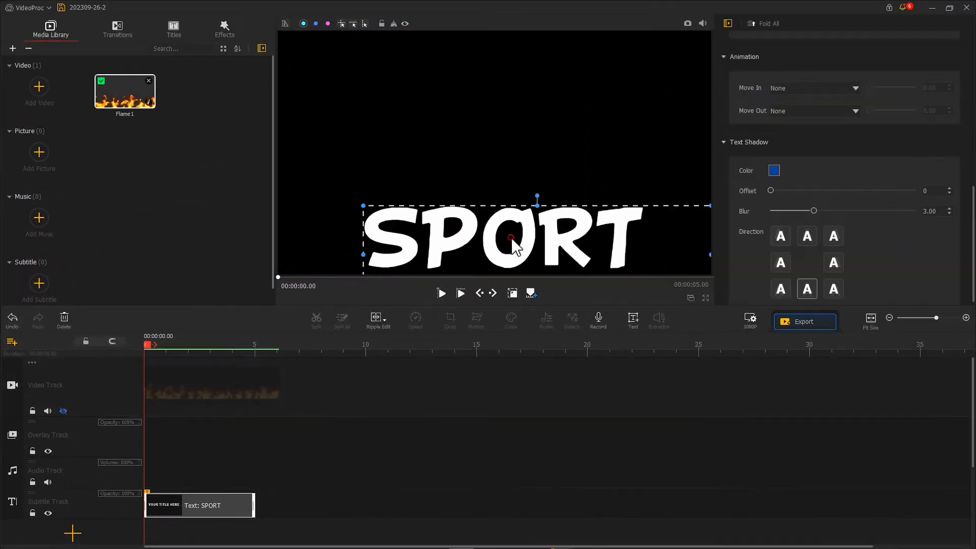
left_click_drag(529, 218, 524, 152)
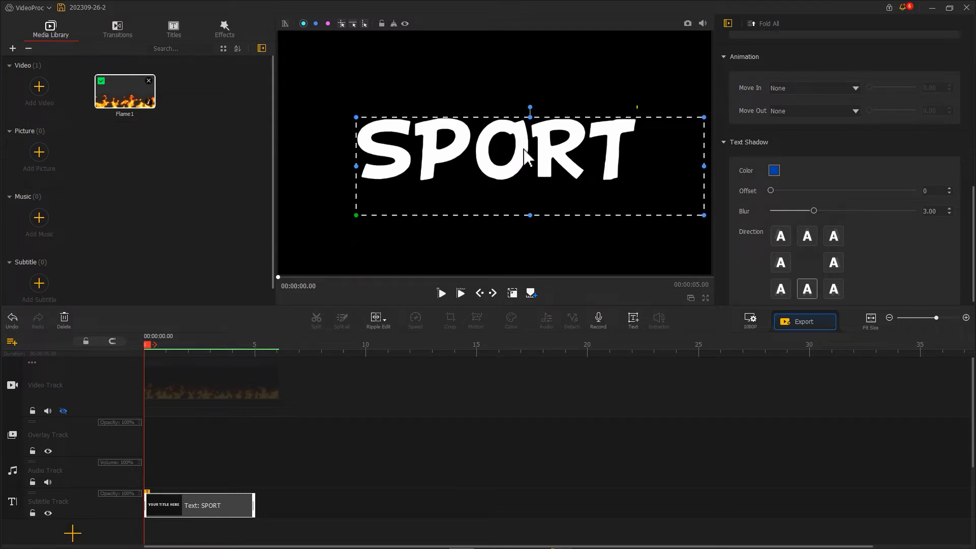
Take a snapshot of the SPORT title on black and make the video track visible again
left_click(688, 25)
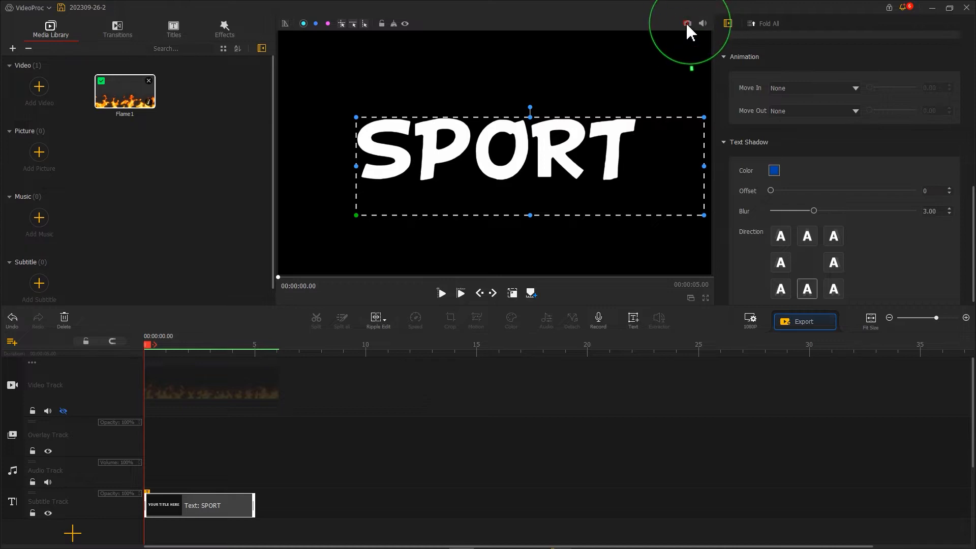
left_click_drag(595, 233, 171, 163)
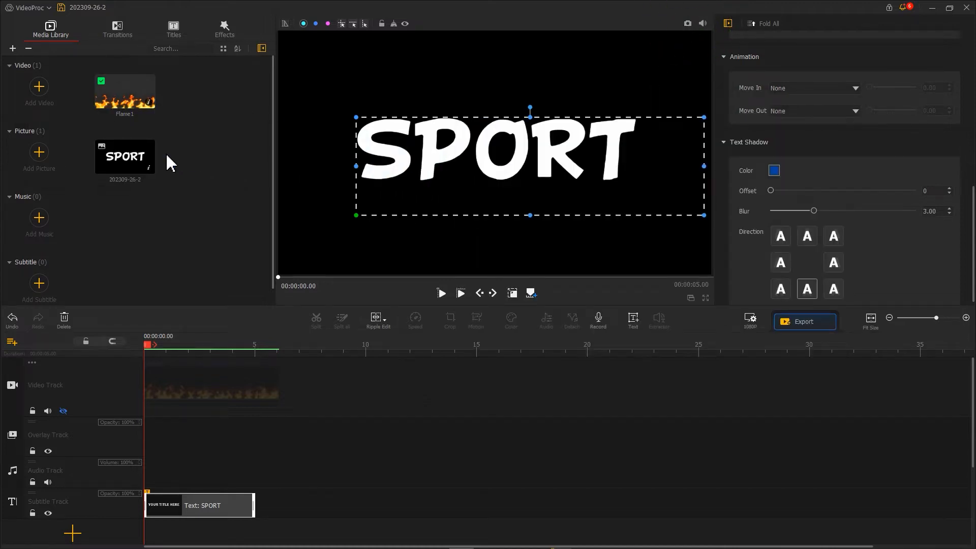
left_click(64, 409)
Delete the SPORT title and the Flame1 clip from the timeline
right_click(183, 514)
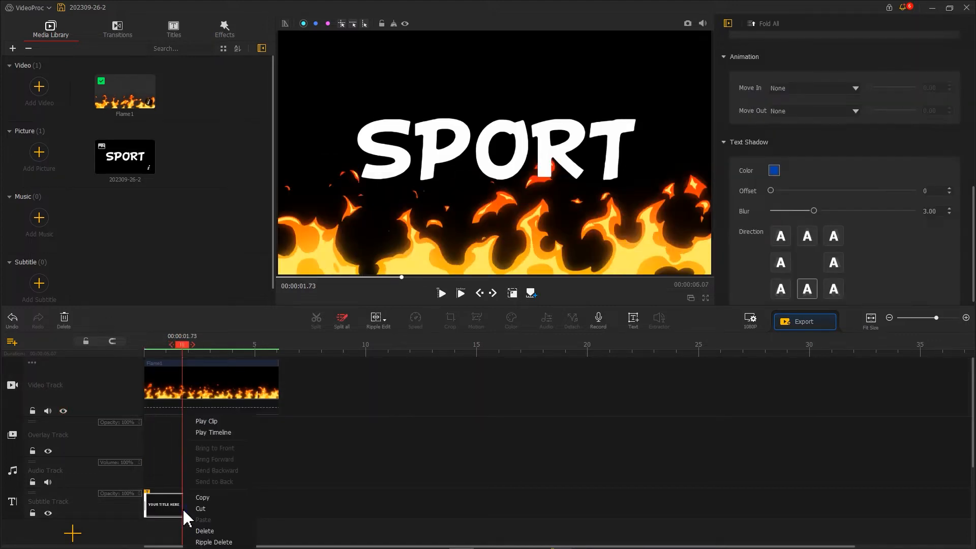
left_click(203, 532)
right_click(186, 397)
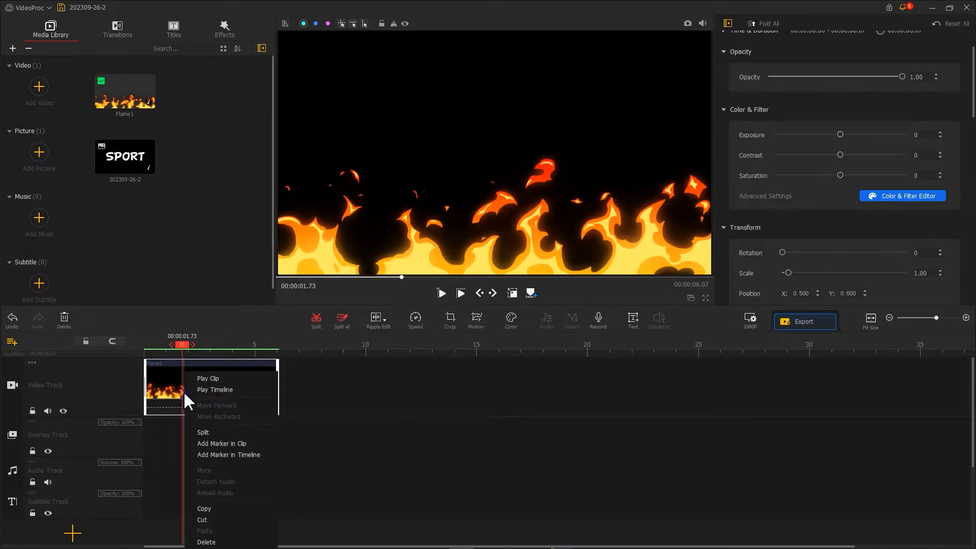
left_click(241, 542)
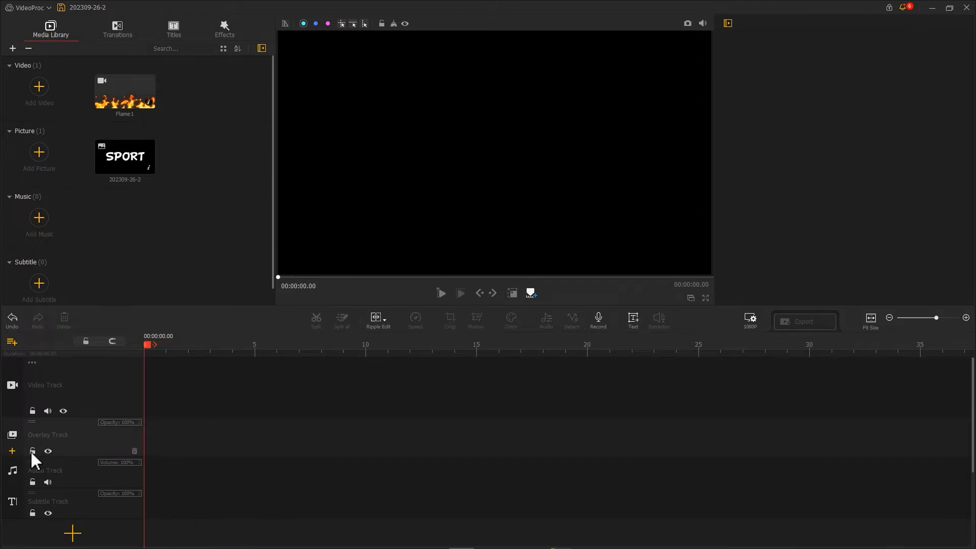
Add two overlay tracks and place the SPORT picture, Flame1 and the SPORT picture again on the three overlay tracks, all starting at 0
left_click(12, 451)
left_click(12, 389)
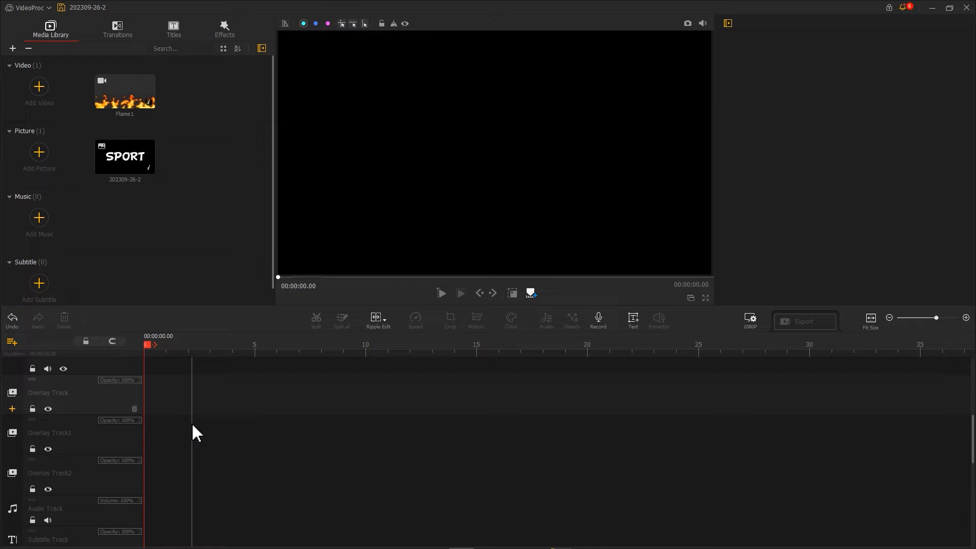
left_click_drag(131, 173, 148, 404)
left_click_drag(133, 99, 152, 440)
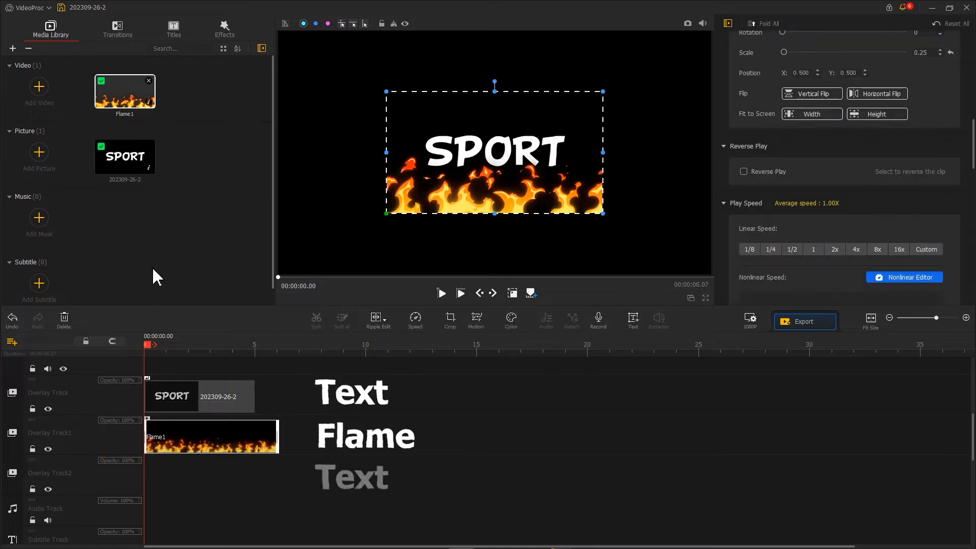
left_click_drag(130, 168, 151, 480)
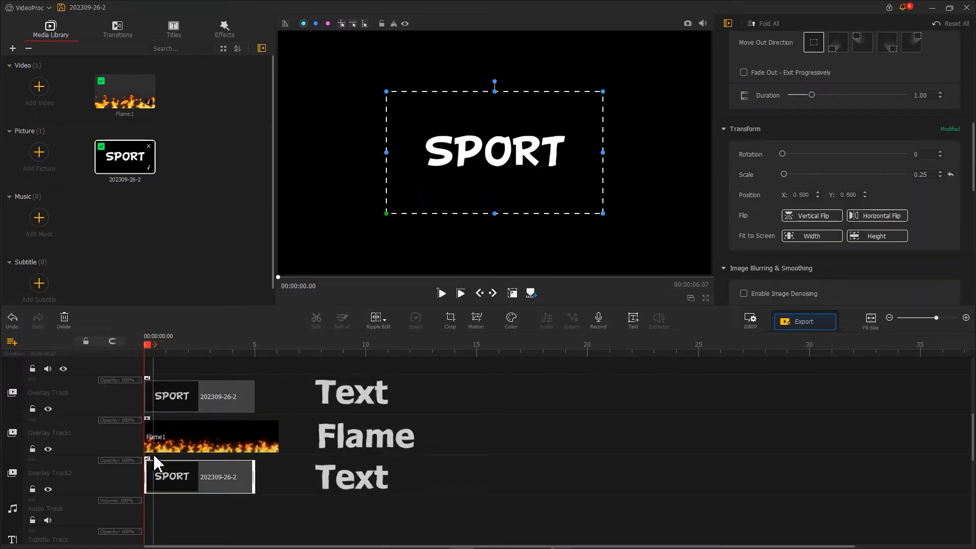
Fit both SPORT pictures and the Flame1 clip on the overlay tracks to the screen width
left_click(151, 401)
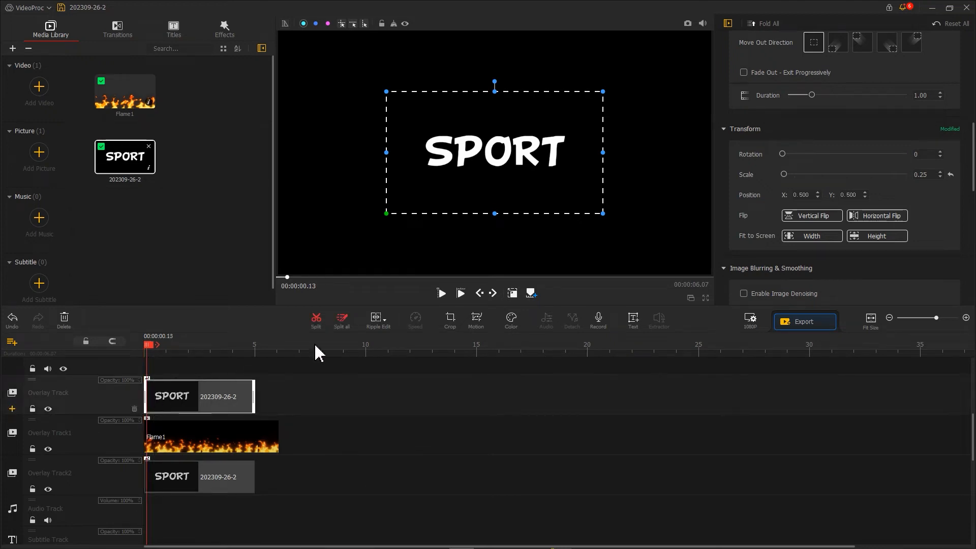
left_click(812, 235)
left_click(157, 447)
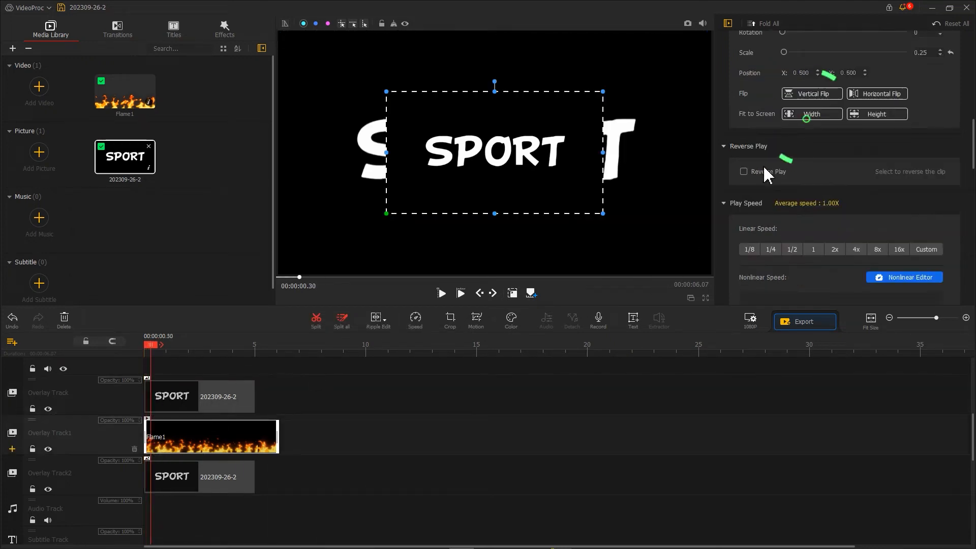
left_click(216, 475)
left_click(811, 236)
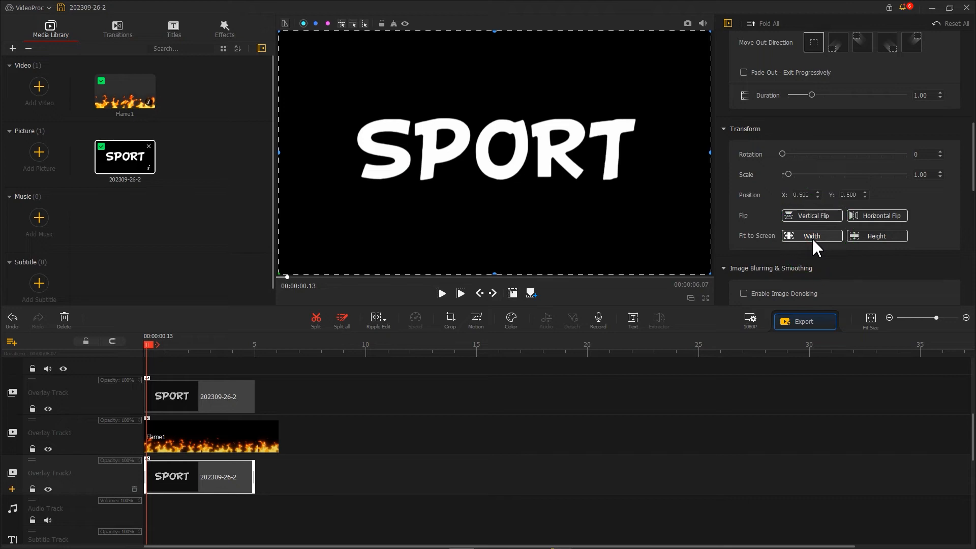
Extend both SPORT pictures on the overlay tracks to end together with the Flame1 clip
left_click(278, 436)
left_click_drag(255, 401, 279, 401)
left_click_drag(254, 478, 277, 477)
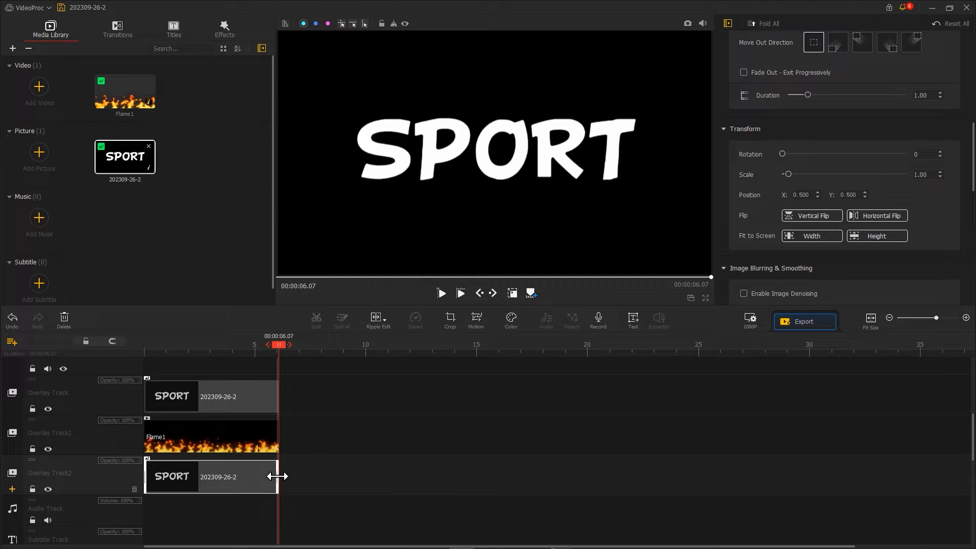
Set the blend mode of the SPORT picture on Overlay Track2 to Darken
left_click(236, 484)
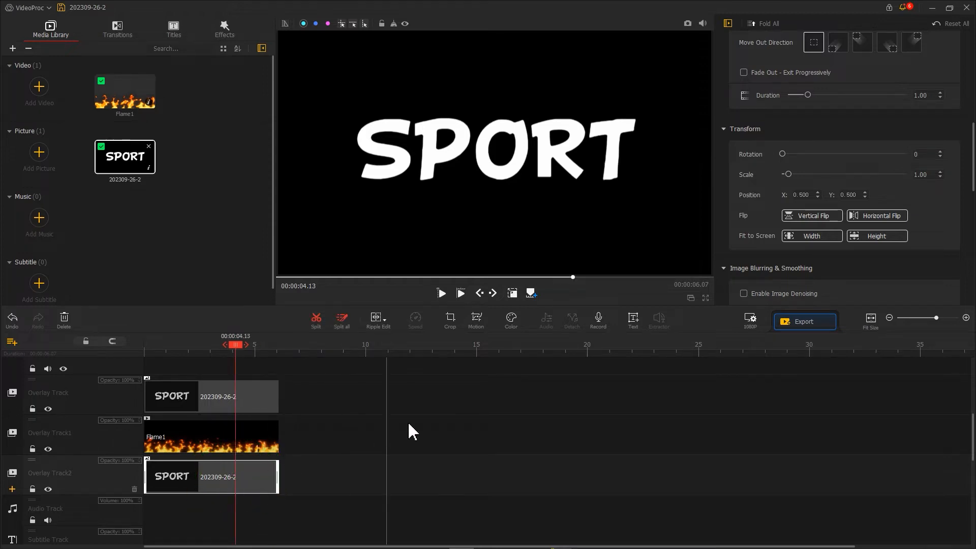
scroll(821, 266, "down", 5)
left_click(839, 263)
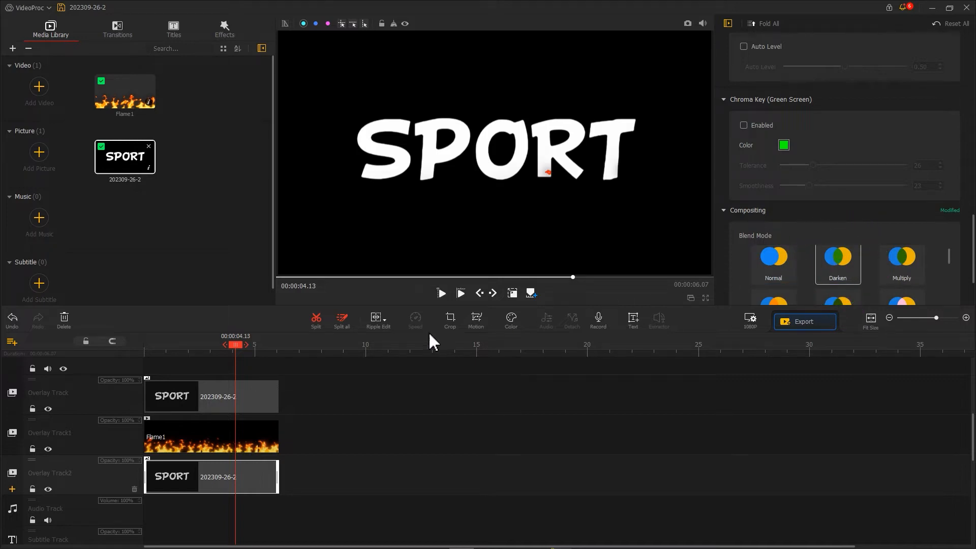
Shift the SPORT picture on the first overlay track to start at 1 second and enable its progressive fade-in
left_click(238, 401)
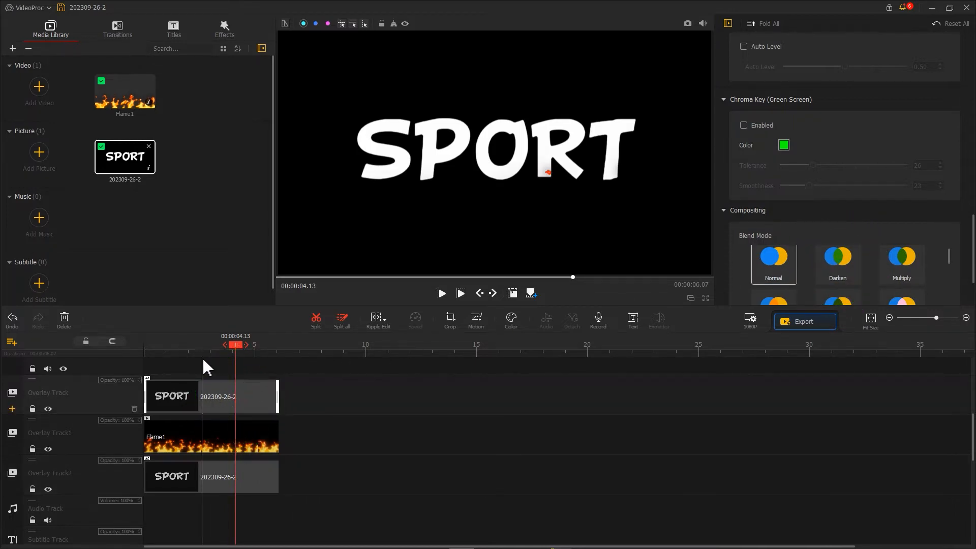
scroll(201, 377, "up", 5)
left_click_drag(233, 396, 274, 396)
scroll(804, 220, "down", 10)
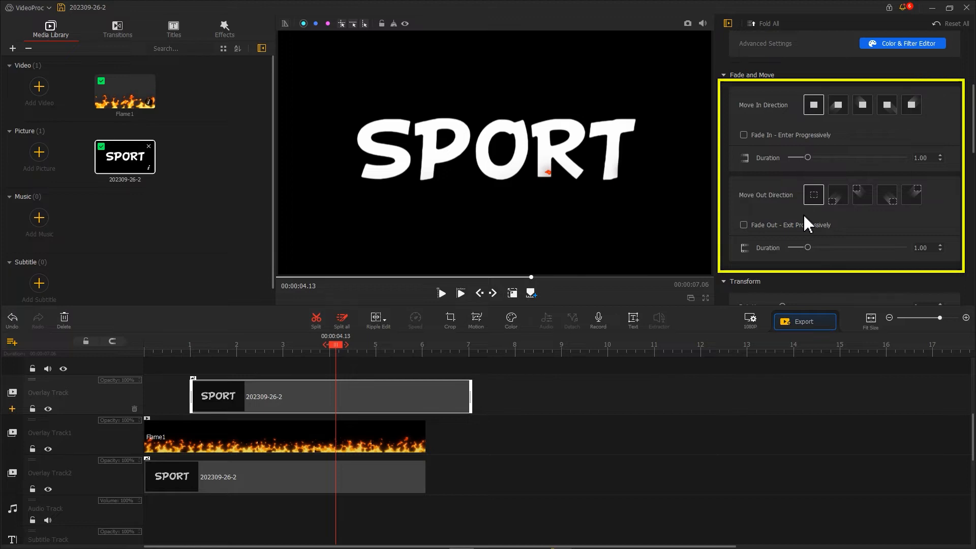
left_click(743, 136)
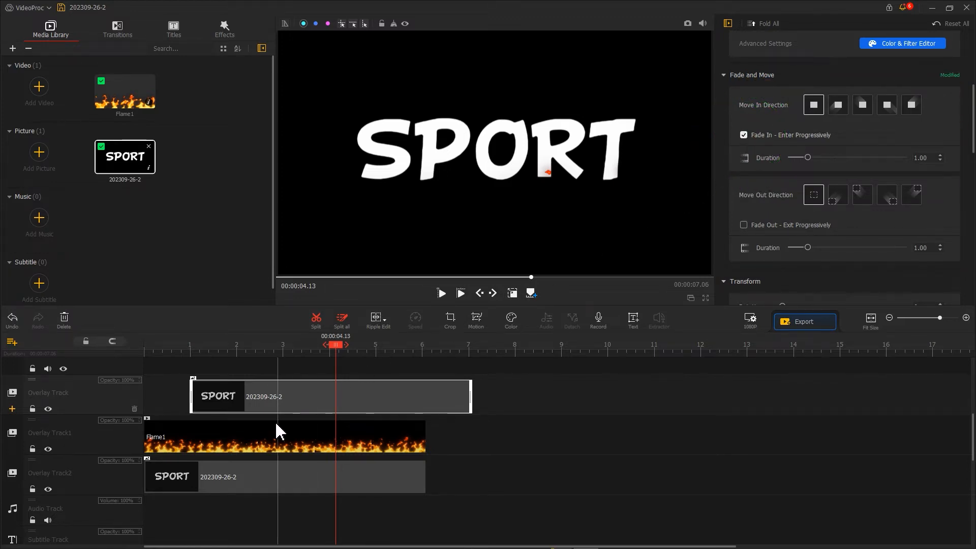
Open the Motion Editor for the Flame1 clip and add a keyframe at its start with the full original frame
left_click(267, 440)
left_click(476, 319)
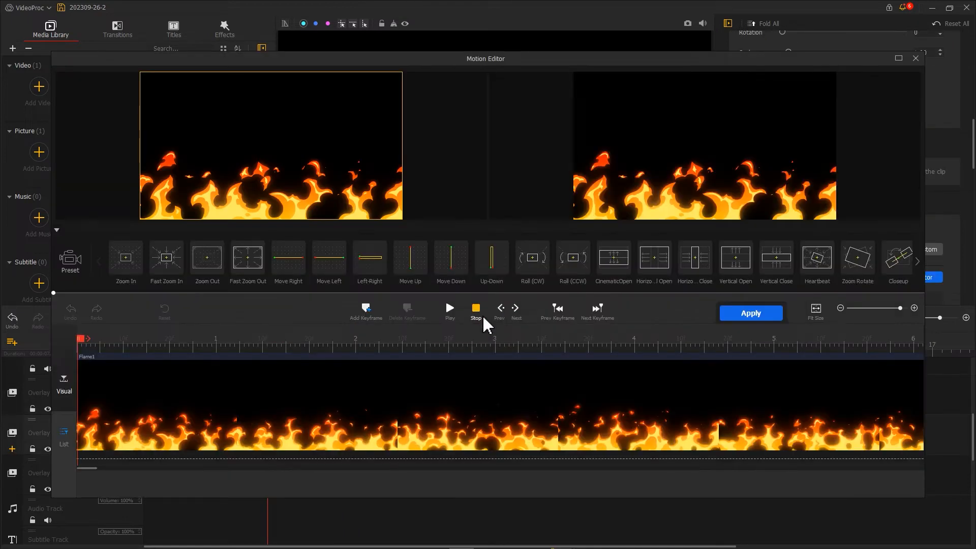
left_click(371, 315)
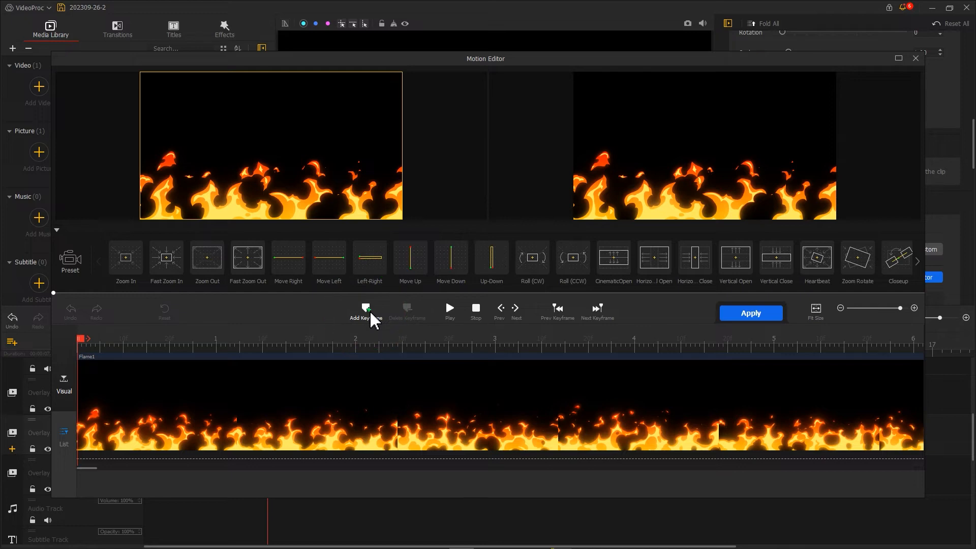
left_click_drag(224, 184, 153, 219)
left_click_drag(333, 108, 396, 81)
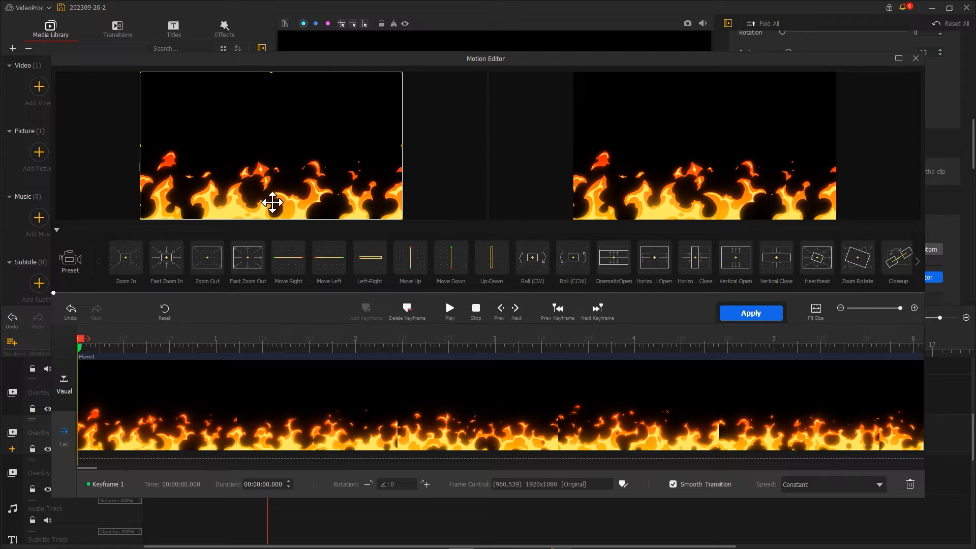
Add a second motion keyframe at 00:00:01.00 and move its frame straight down to (959,105) so the flames rise
left_click_drag(81, 338, 222, 346)
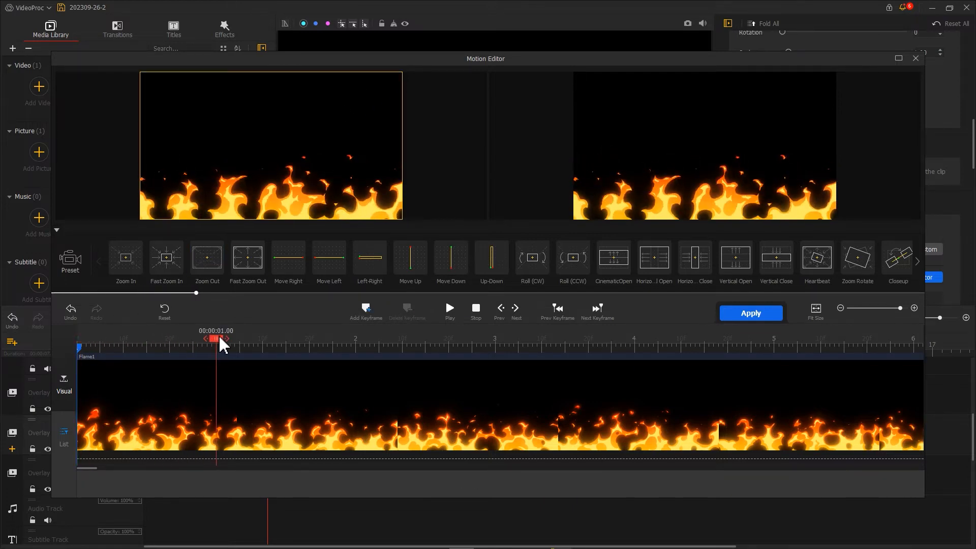
left_click(365, 311)
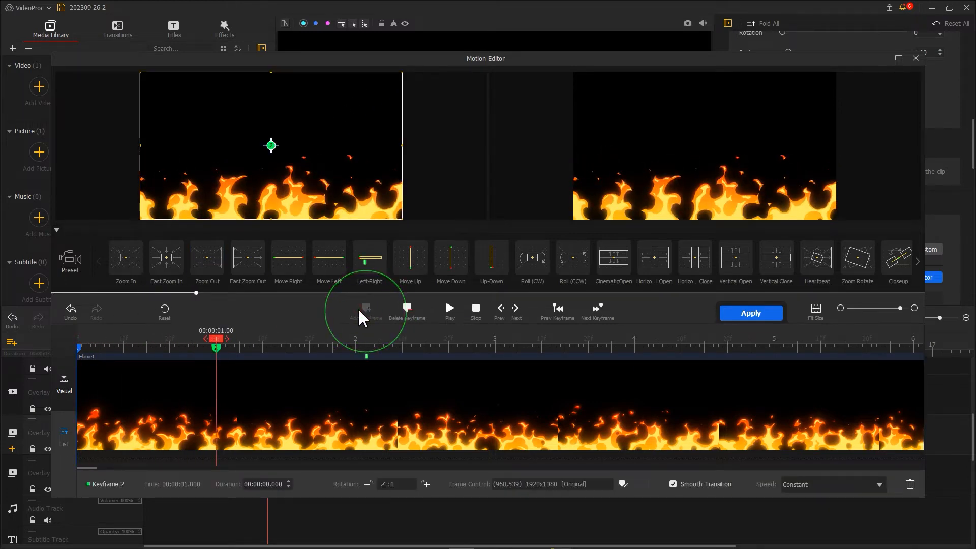
left_click_drag(311, 196, 309, 229)
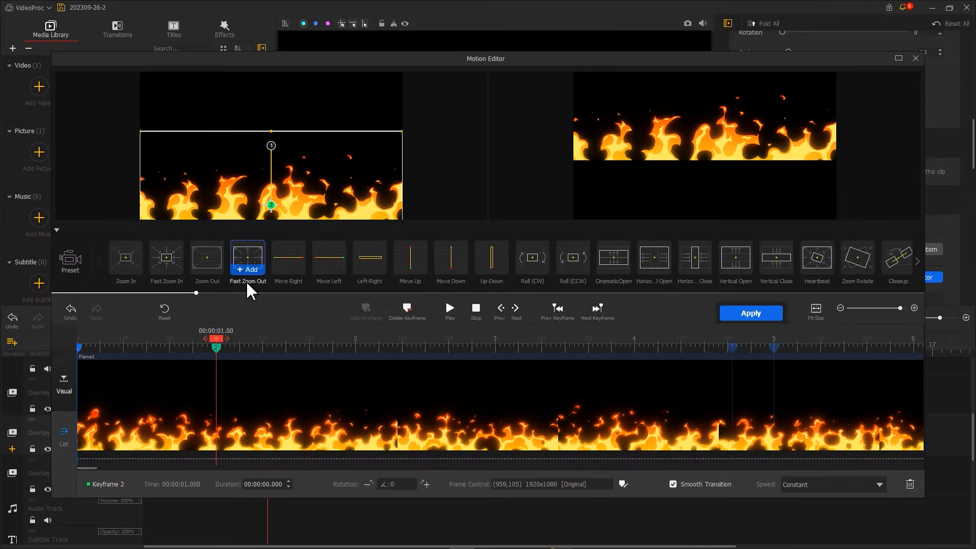
Add a third motion keyframe at the end of Flame1 keeping the lowered frame, apply the motion, and export the video
left_click_drag(217, 339, 819, 338)
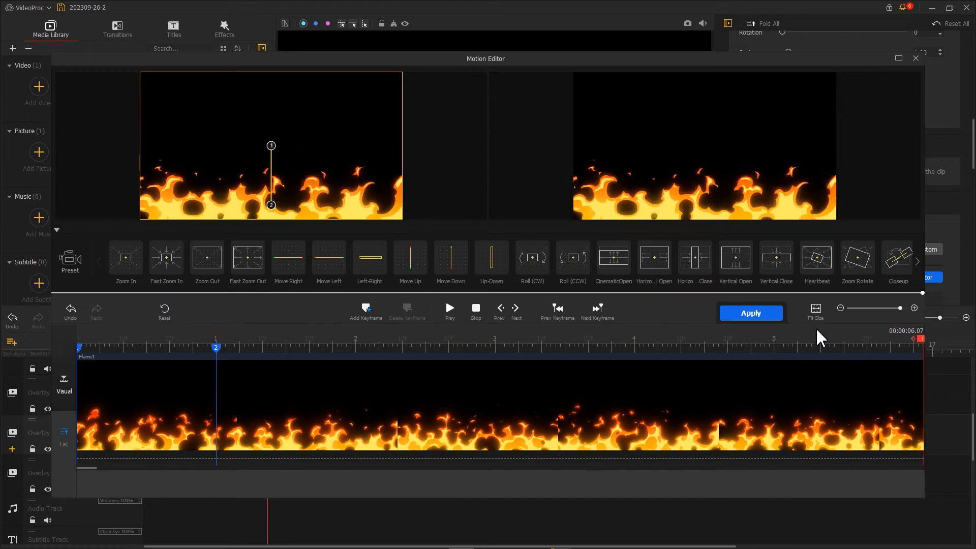
left_click(366, 311)
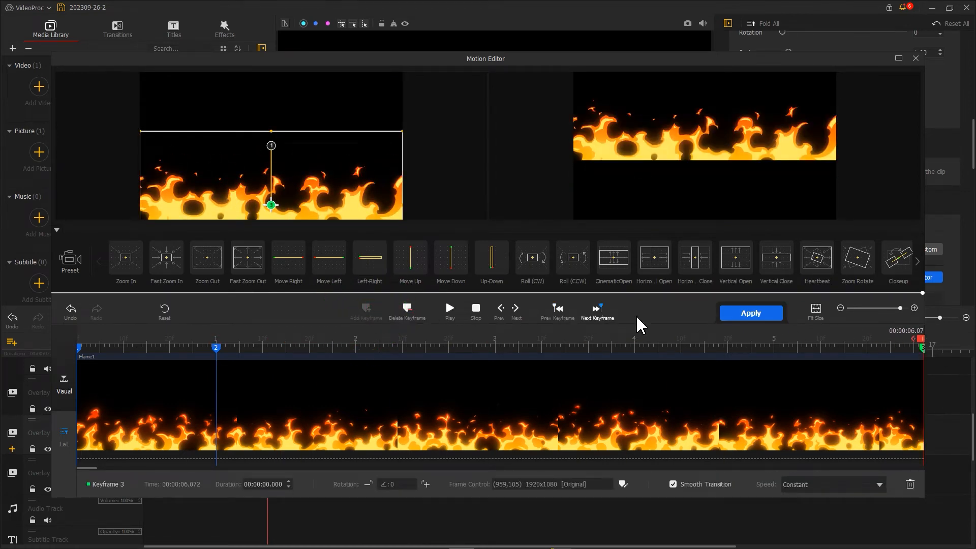
left_click(735, 316)
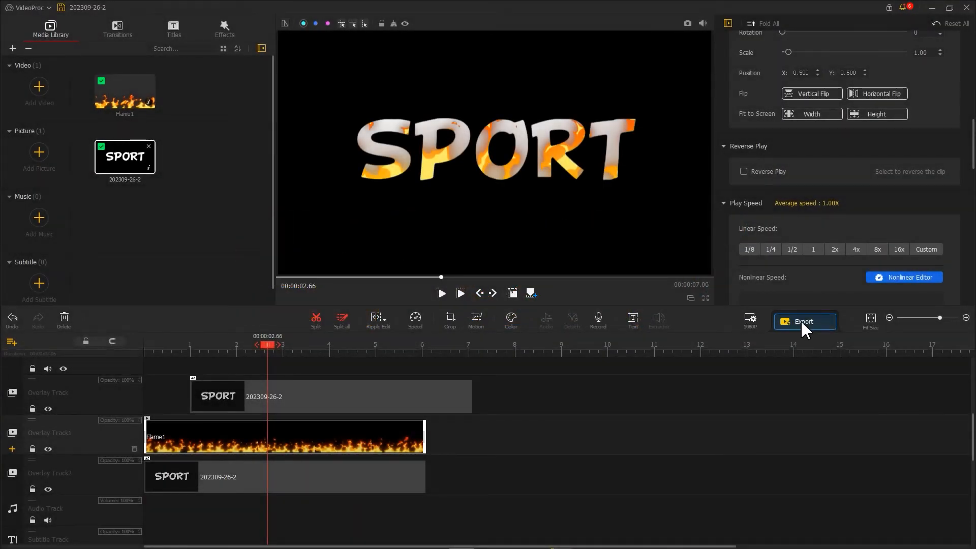
left_click(801, 320)
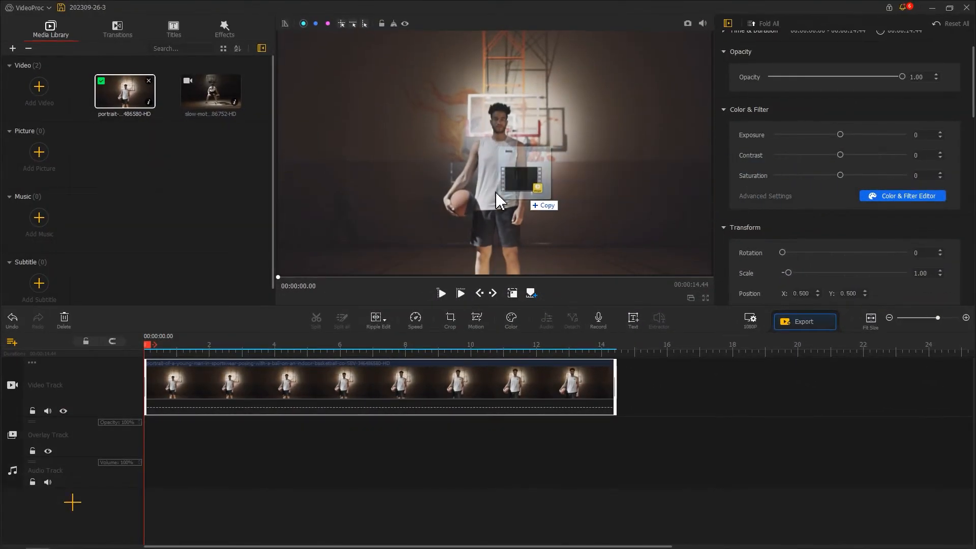
Import the exported clip 202309-26-0 into the basketball project and place it at the start of the overlay track
left_click_drag(496, 192, 217, 196)
left_click_drag(143, 105, 152, 455)
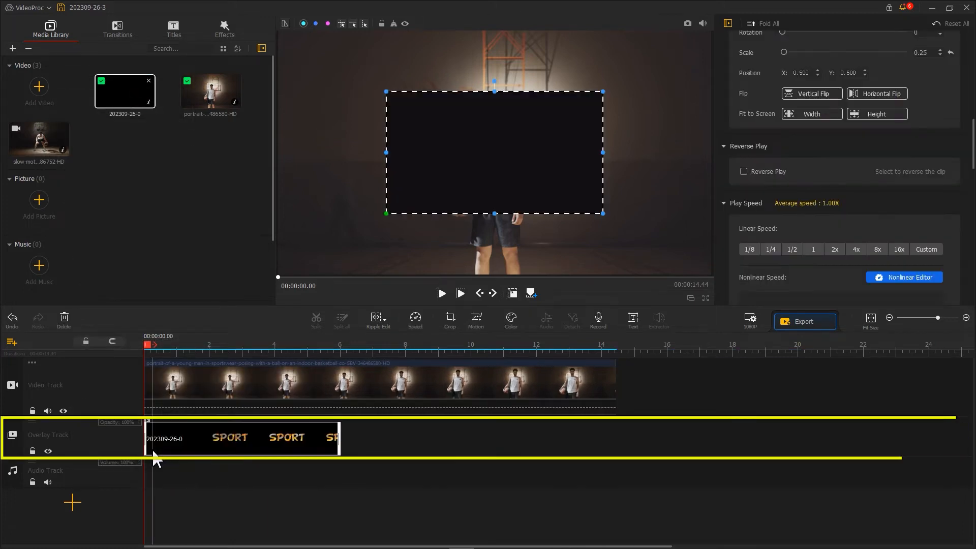
Fit the overlaid SPORT clip to the full screen and set its blend mode to Screen
scroll(830, 148, "down", 5)
left_click(789, 187)
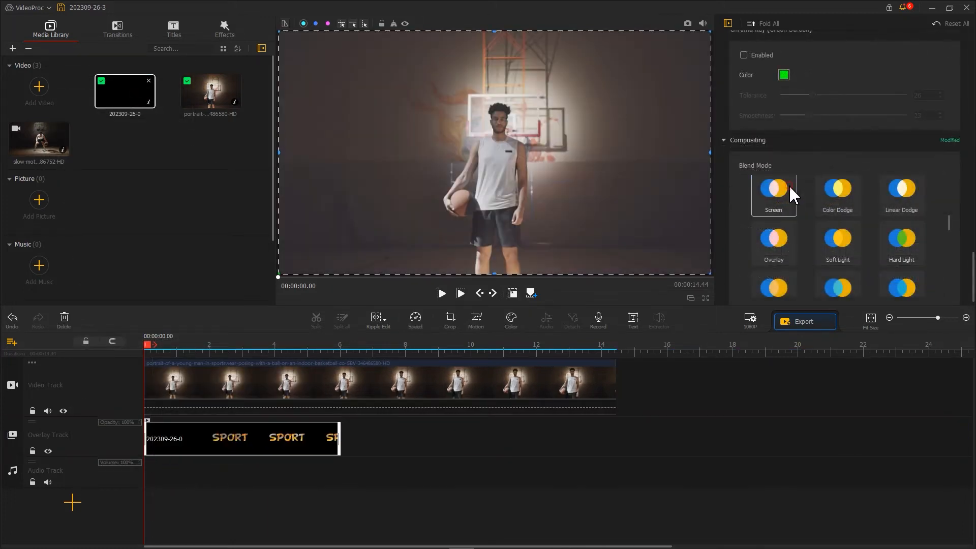
Change the blend mode of the overlaid SPORT clip to Linear Dodge
left_click(898, 199)
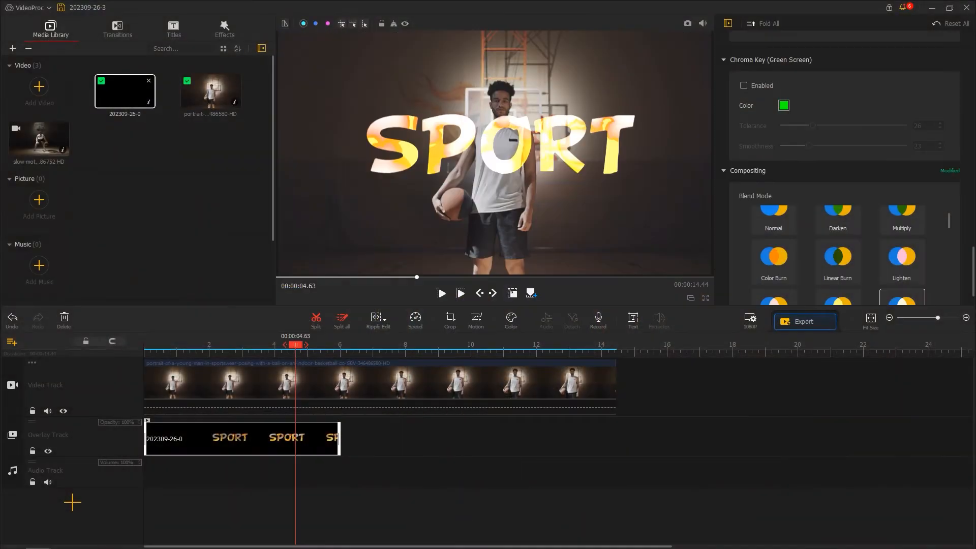
Import the SFX_Flame 2 sound, place it near the start of the audio track, and cut it at the SPORT clip's end
left_click_drag(975, 270, 230, 218)
left_click_drag(133, 278, 163, 475)
left_click_drag(164, 357, 340, 350)
left_click(320, 321)
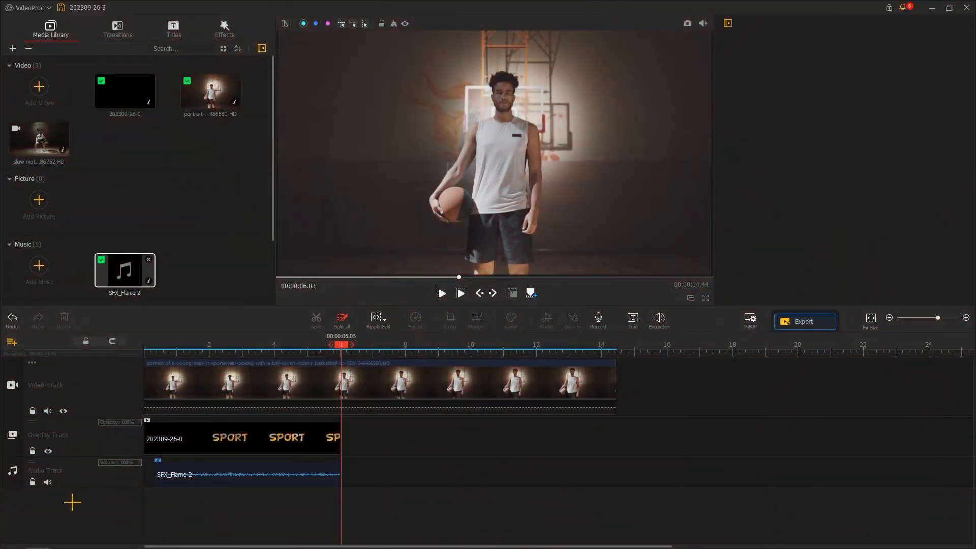
Import the Handy_49 transition clip and place it at the start of a new second overlay track
left_click_drag(838, 204, 213, 185)
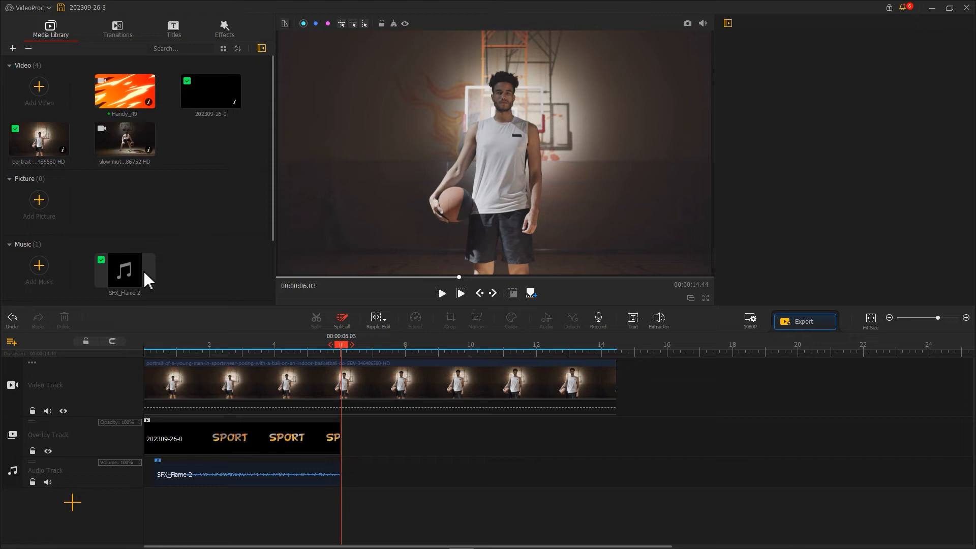
left_click(13, 453)
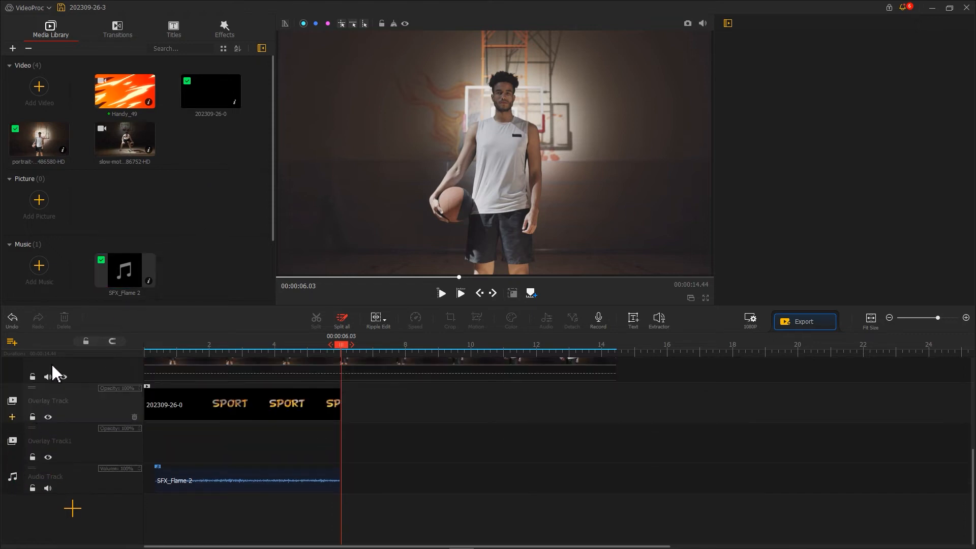
left_click_drag(131, 104, 145, 441)
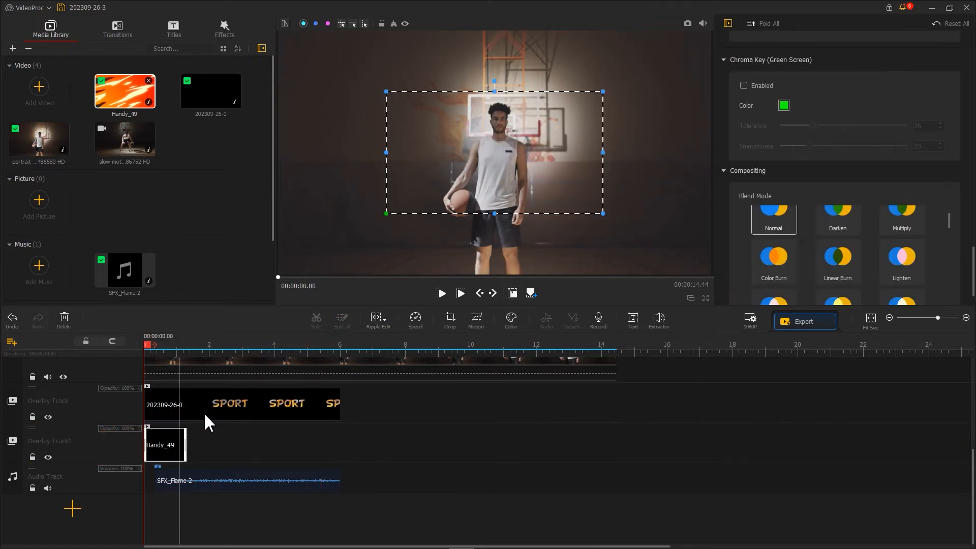
Fit the Handy_49 clip to the screen width and move it so it straddles the end of the SPORT clip
scroll(776, 163, "down", 6)
left_click(807, 115)
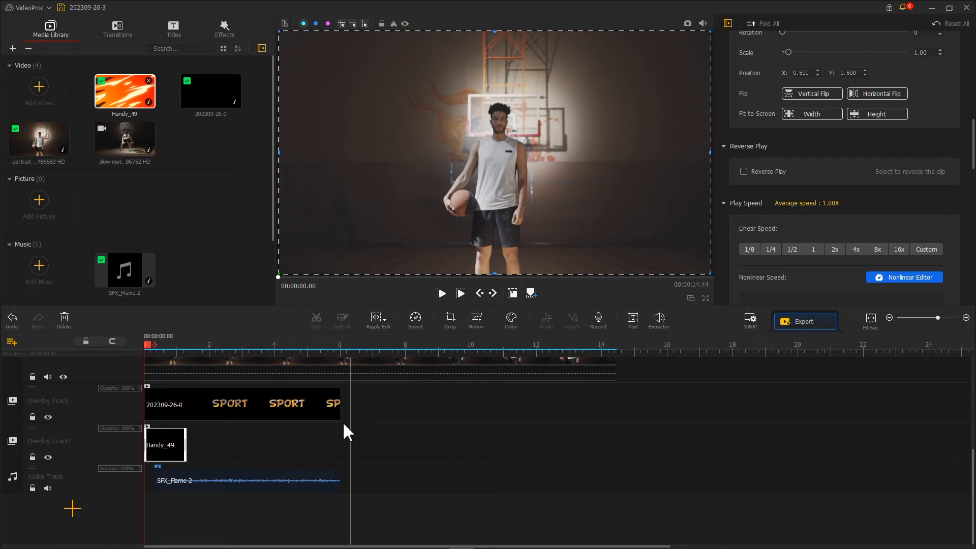
left_click_drag(196, 448, 349, 444)
left_click_drag(328, 344, 338, 346)
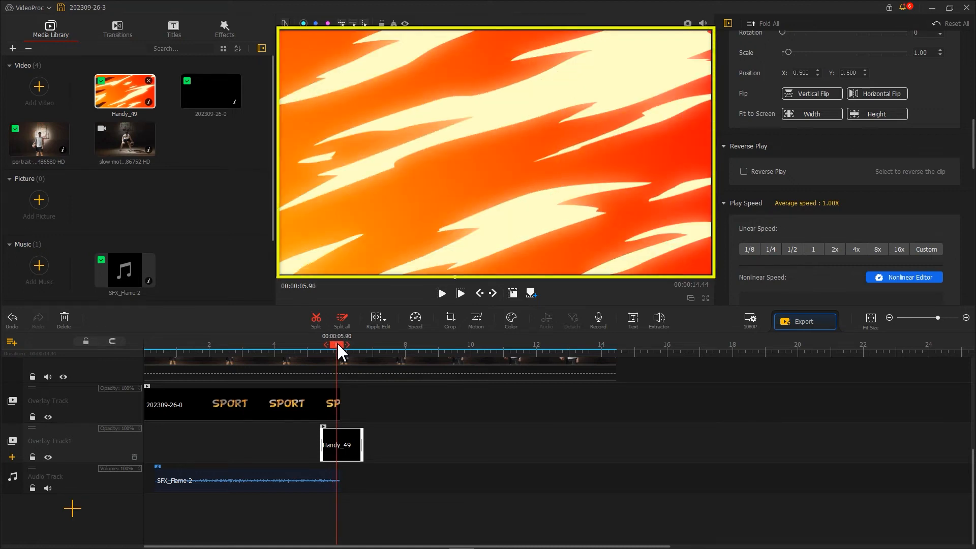
Trim the portrait video to end with the SPORT clip at 00:00:06.00 and place the slow-motion dribbling clip directly after it
scroll(338, 391, "up", 2)
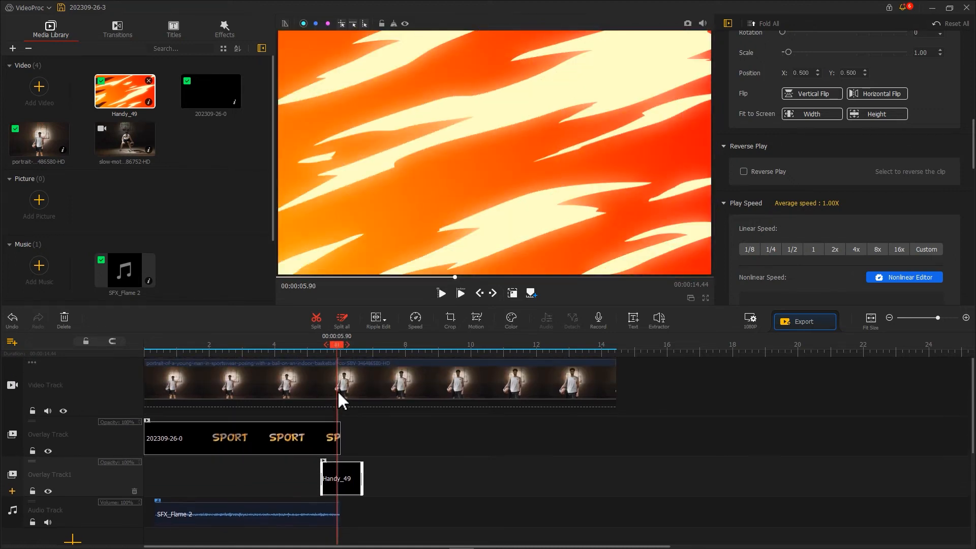
left_click(615, 381)
left_click_drag(340, 380, 341, 382)
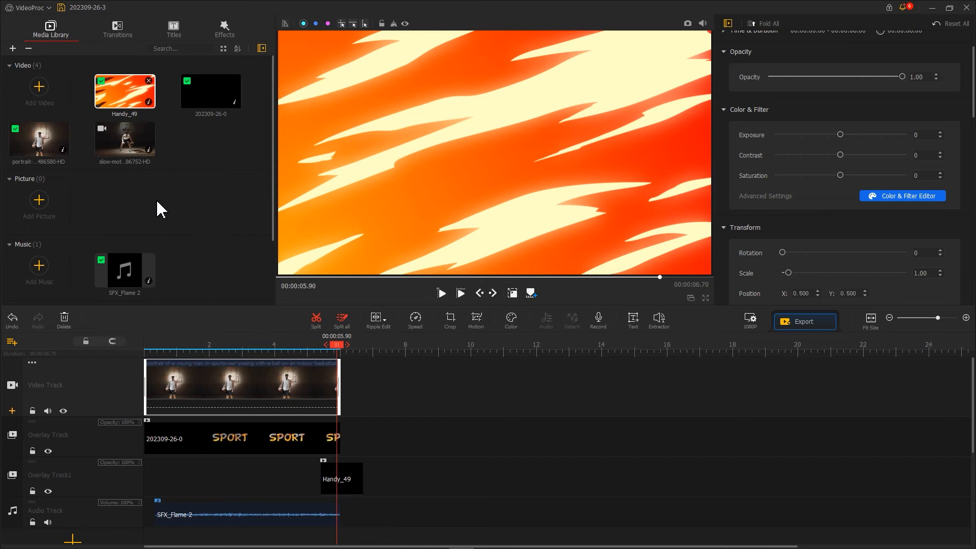
left_click_drag(124, 146, 349, 381)
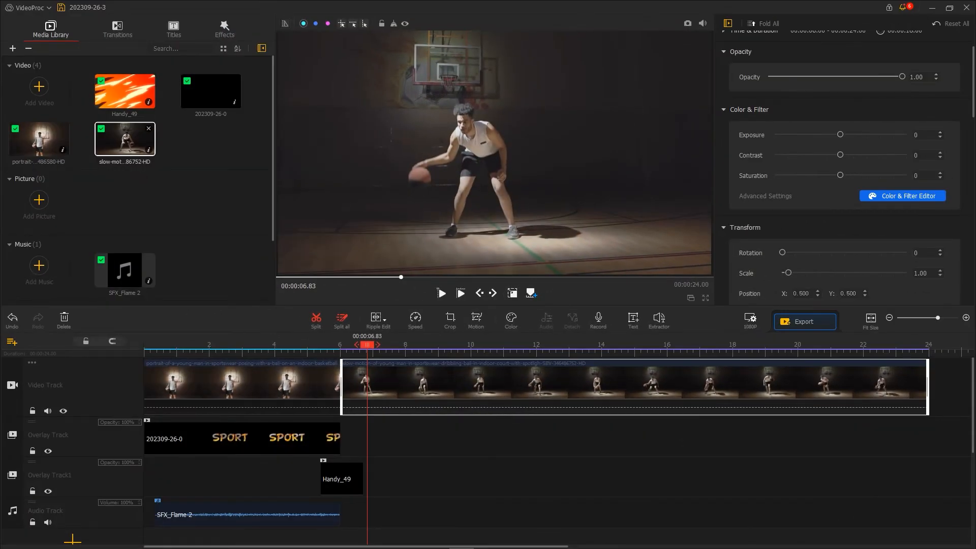
Import the sfx_Flame sound and place it on the audio track from 00:00:04.91, beneath the Handy_49 transition
left_click_drag(971, 301, 329, 508)
left_click_drag(327, 501, 322, 519)
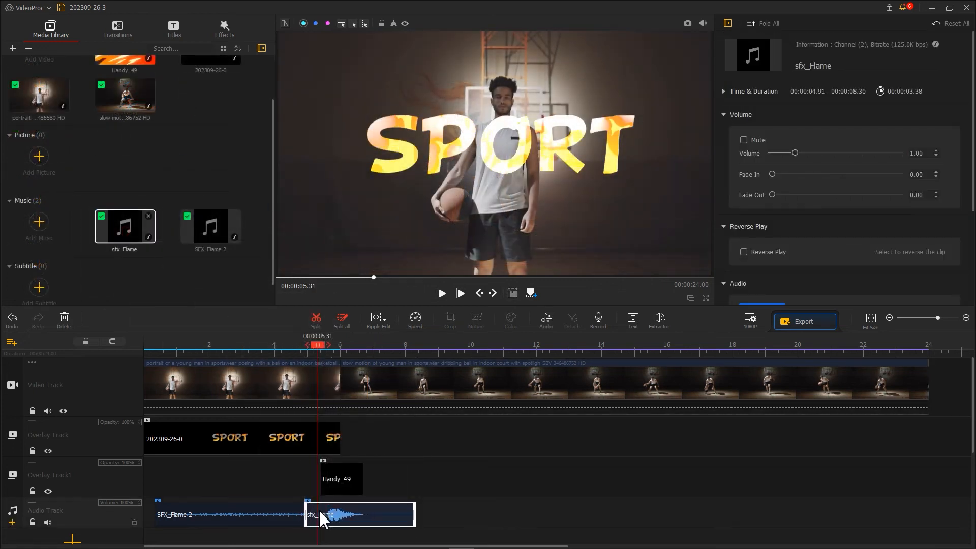